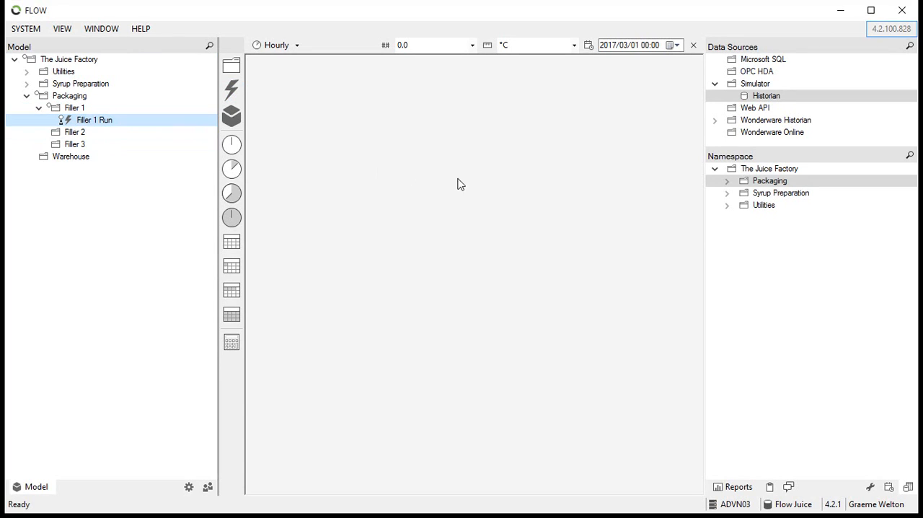
# Preview the trend of Filler 1's FL001.State tag in the Packaging namespace over a 32-hour range
pyautogui.click(726, 183)
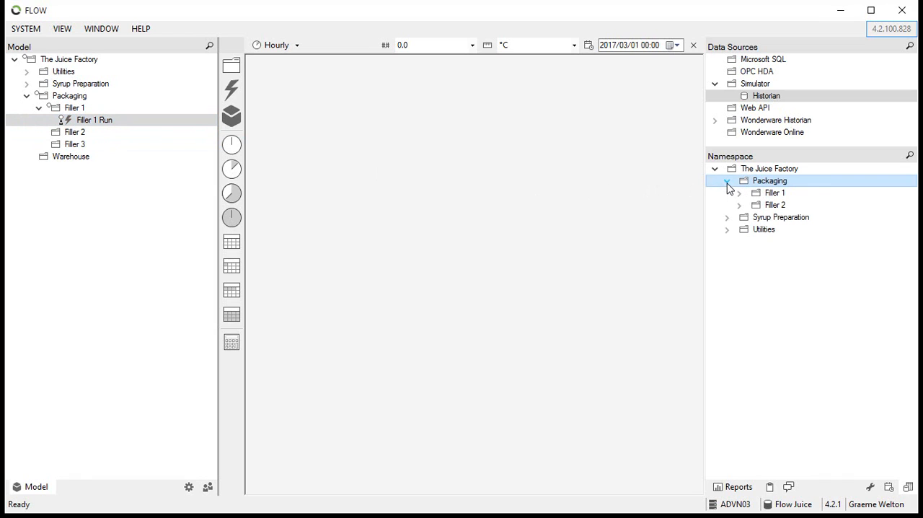
pyautogui.click(739, 193)
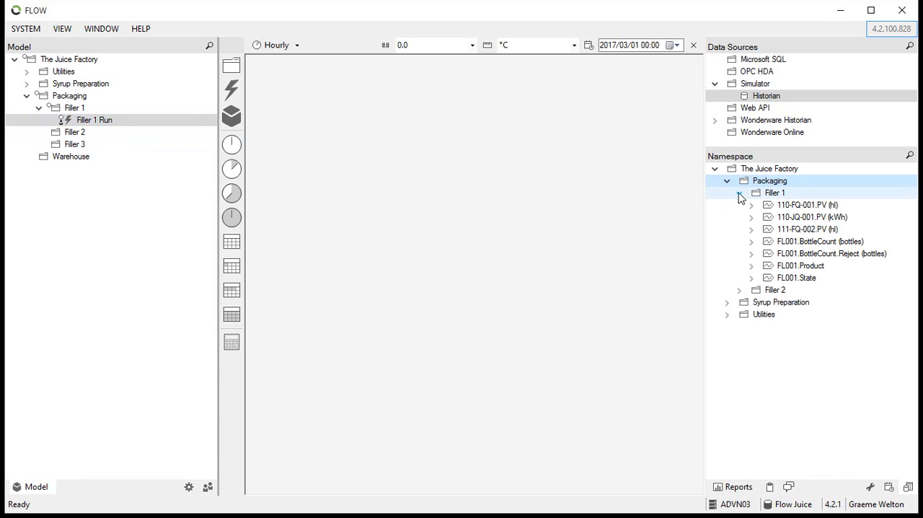
pyautogui.click(802, 229)
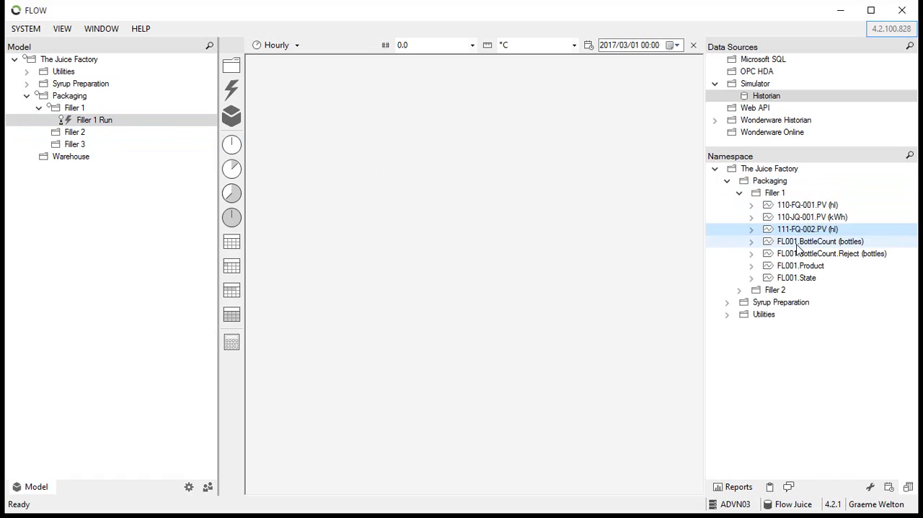
pyautogui.doubleClick(802, 279)
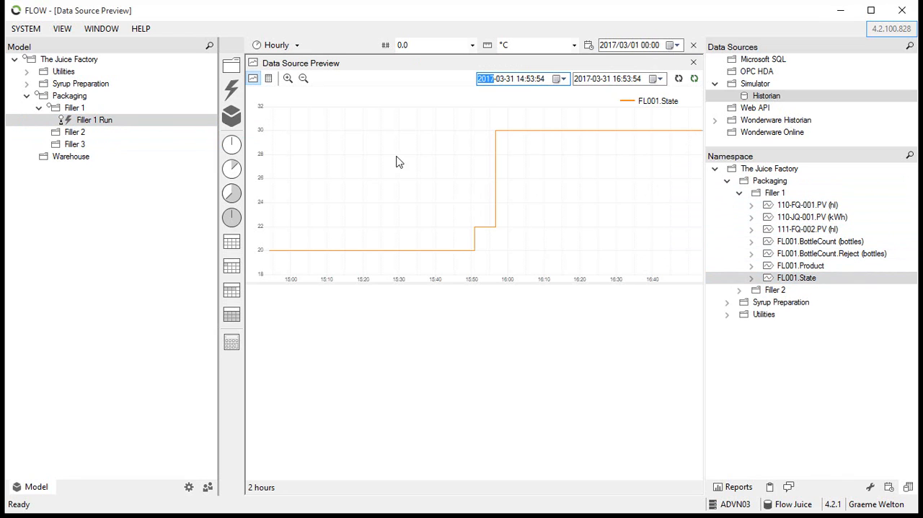
pyautogui.click(304, 79)
pyautogui.click(303, 79)
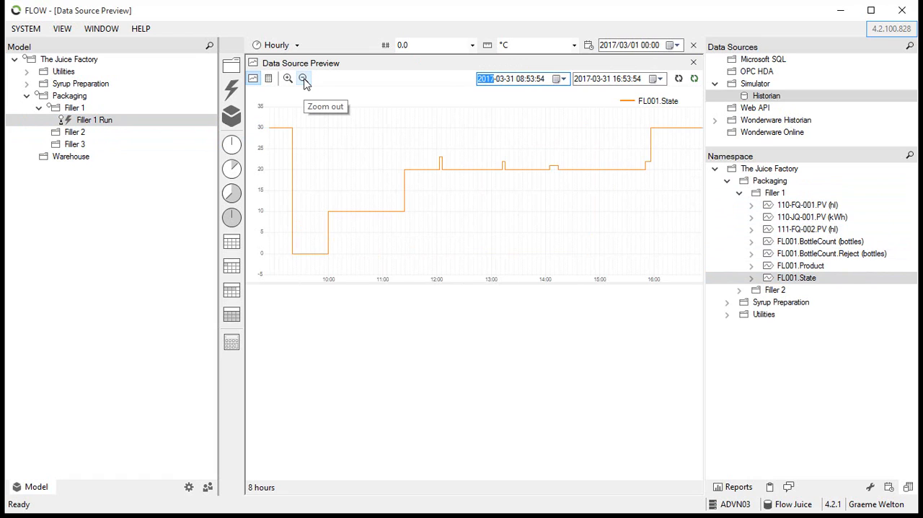
pyautogui.click(304, 80)
pyautogui.click(304, 79)
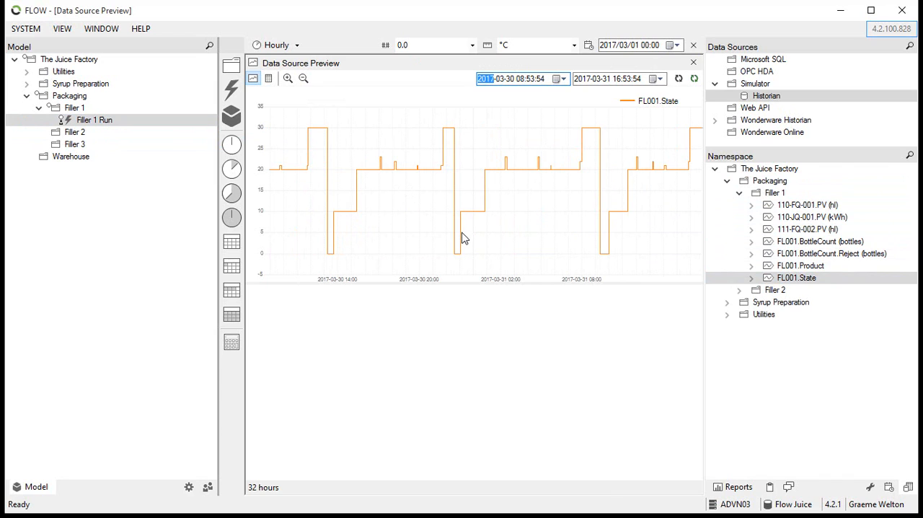
pyautogui.moveTo(466, 214)
pyautogui.moveTo(587, 133)
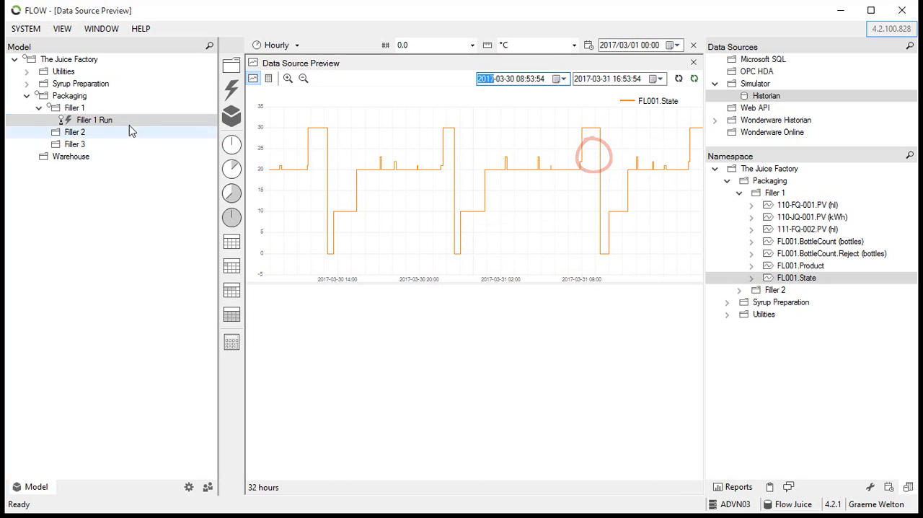
# Add a start trigger to the Filler 1 Run event from FL001.State with a condition value of 10
pyautogui.click(108, 121)
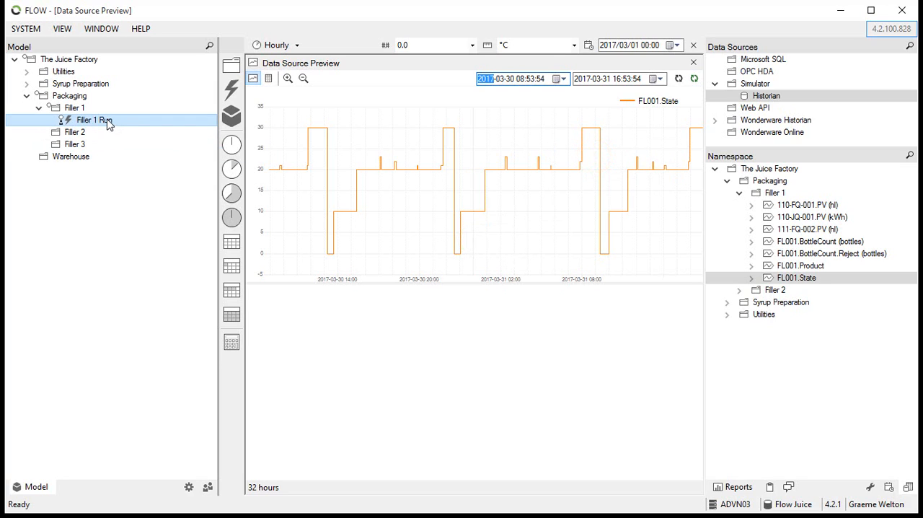
pyautogui.doubleClick(108, 124)
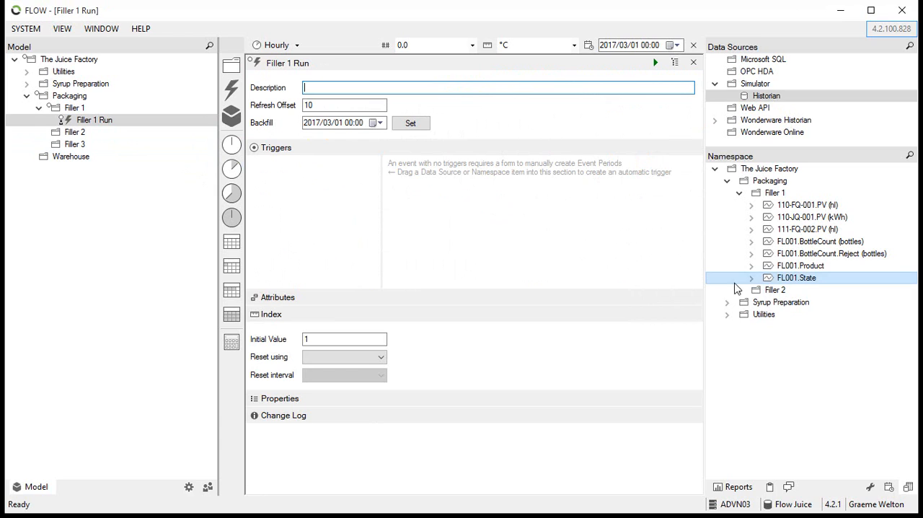
pyautogui.moveTo(789, 279); pyautogui.dragTo(295, 181)
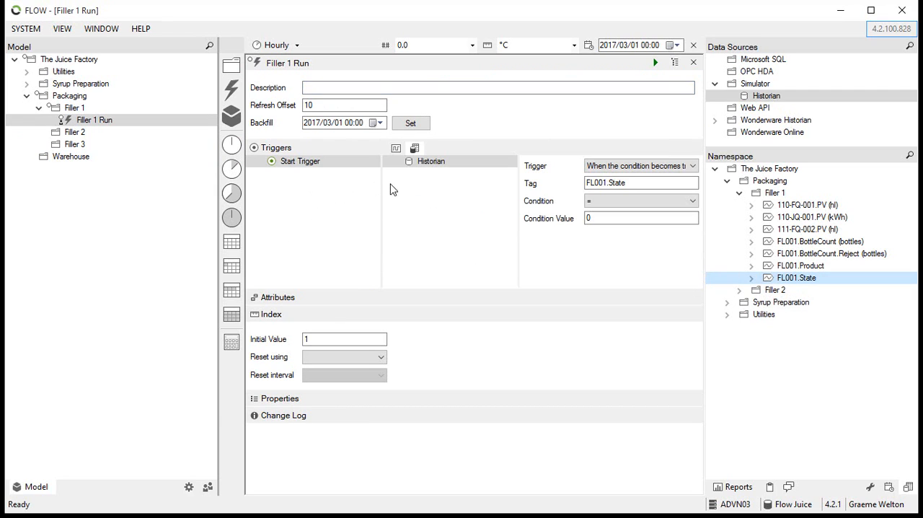
pyautogui.click(599, 182)
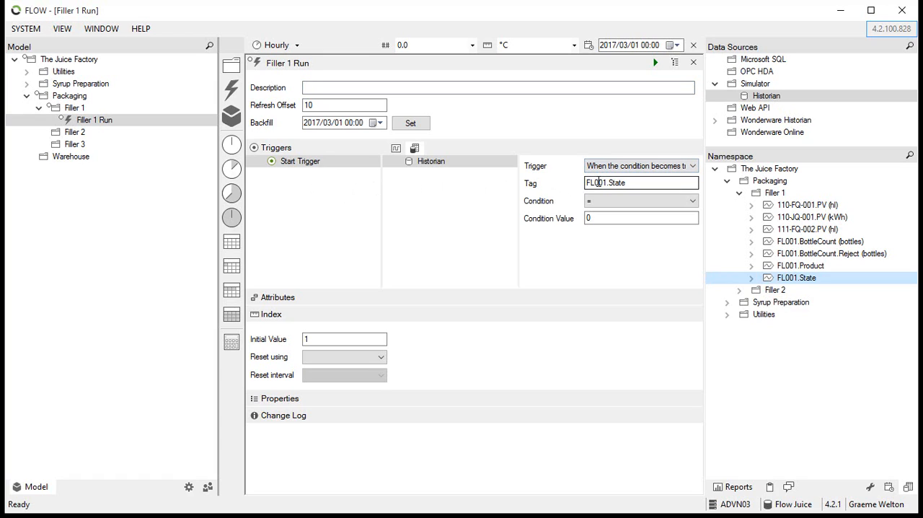
pyautogui.click(596, 217)
pyautogui.write('1')
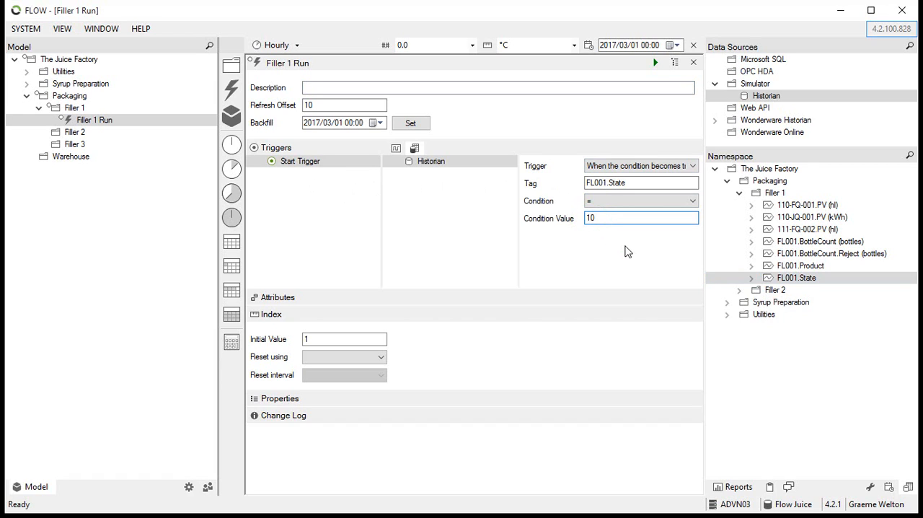
# Add an end trigger to the event from FL001.State with a condition value of 30
pyautogui.moveTo(793, 277); pyautogui.dragTo(295, 191)
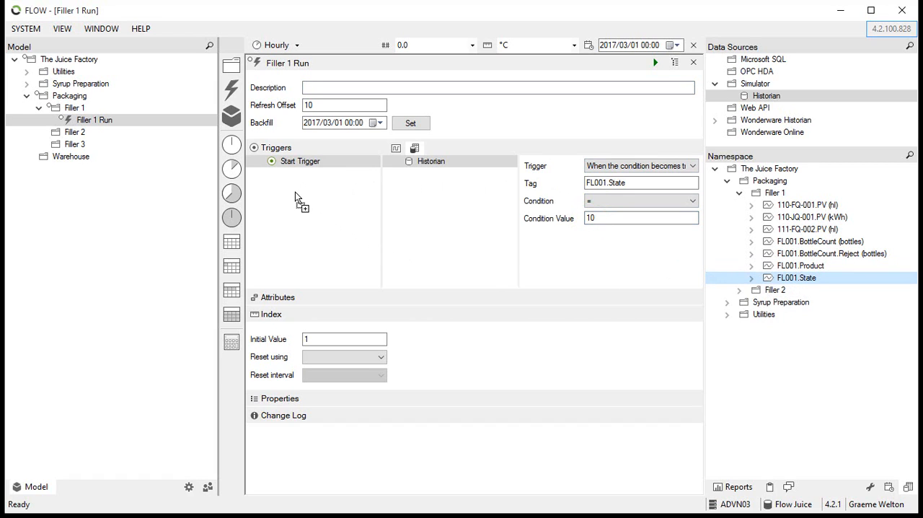
pyautogui.click(611, 217)
pyautogui.write('30')
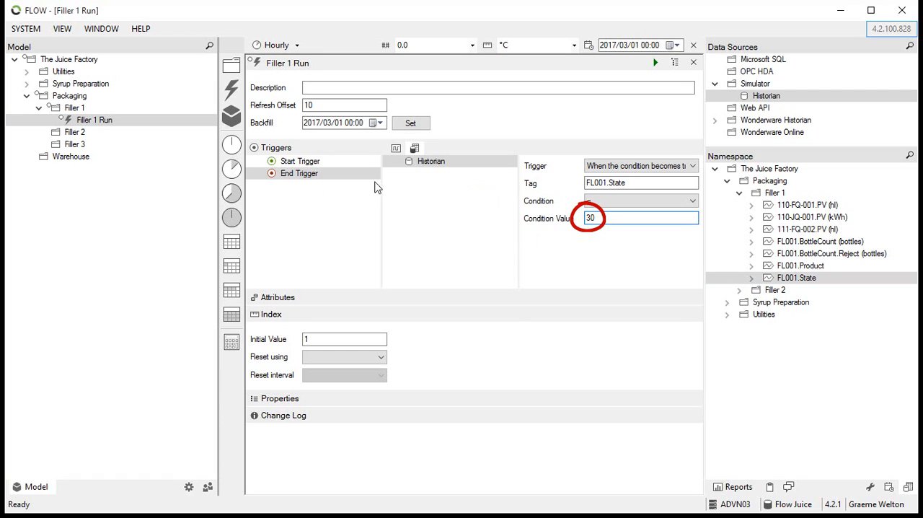
# Check both trigger definitions, then deploy the Filler 1 Run event and refresh its event period chart
pyautogui.click(358, 166)
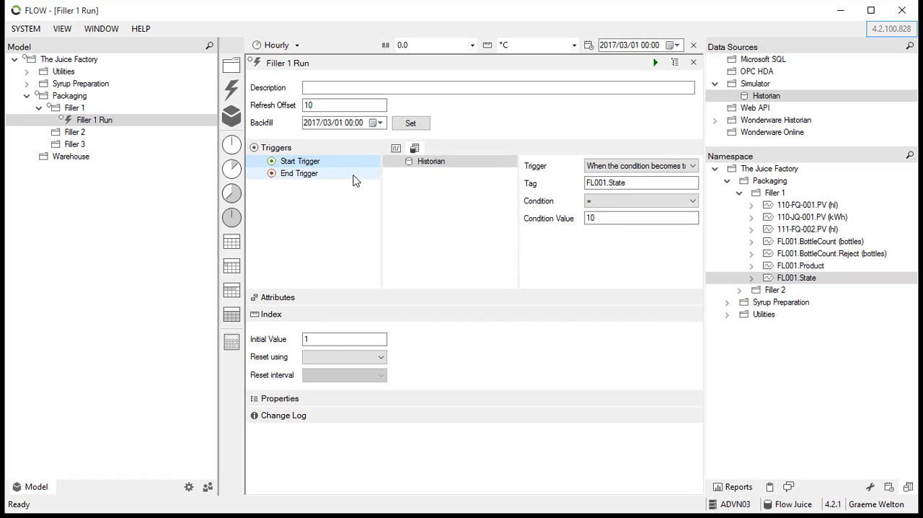
pyautogui.click(353, 180)
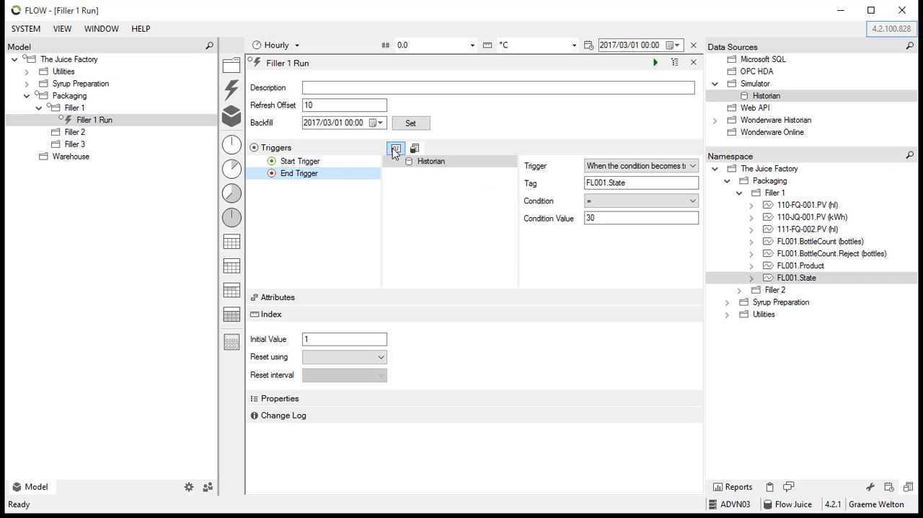
pyautogui.click(395, 149)
pyautogui.click(656, 63)
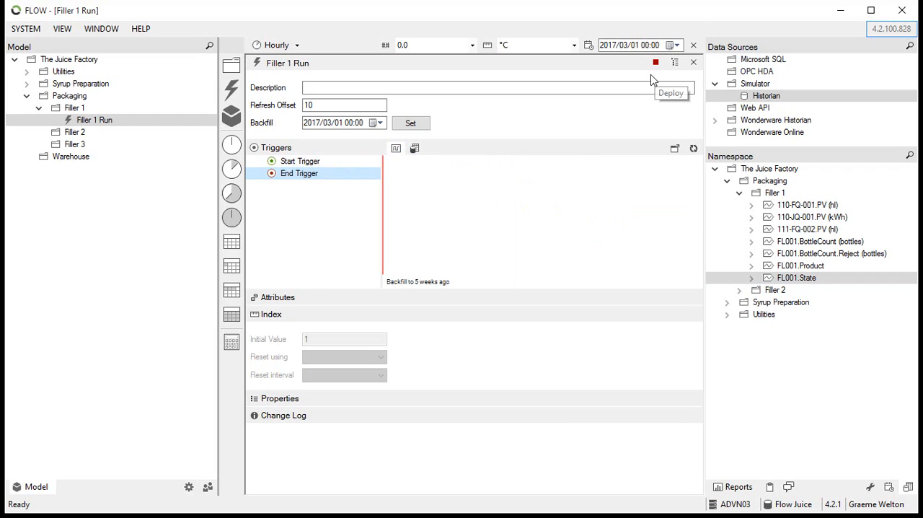
pyautogui.click(693, 148)
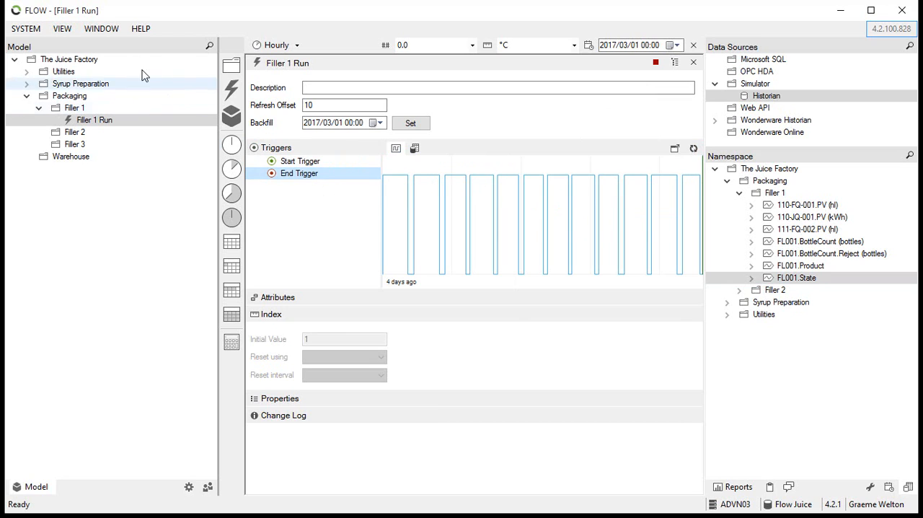
# Return to the data source preview and plot Filler 1 Run in a separate chart below FL001.State
pyautogui.click(101, 31)
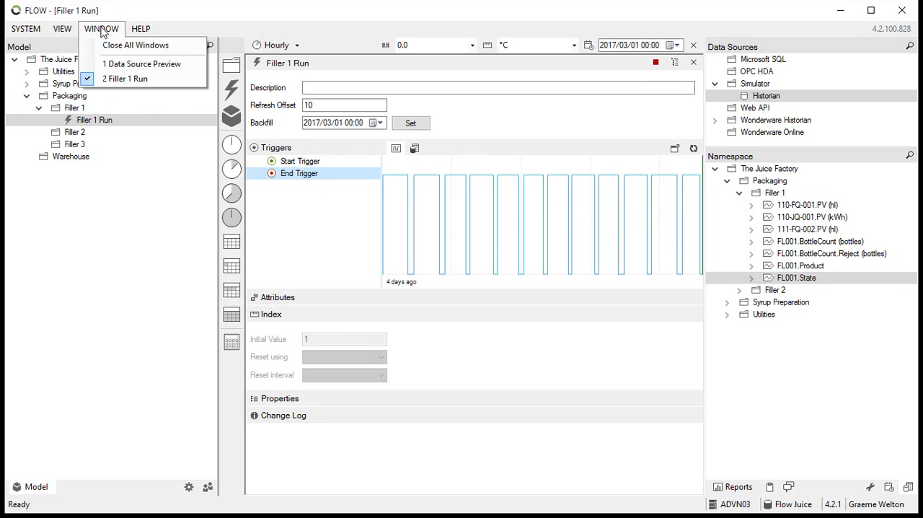
pyautogui.click(109, 64)
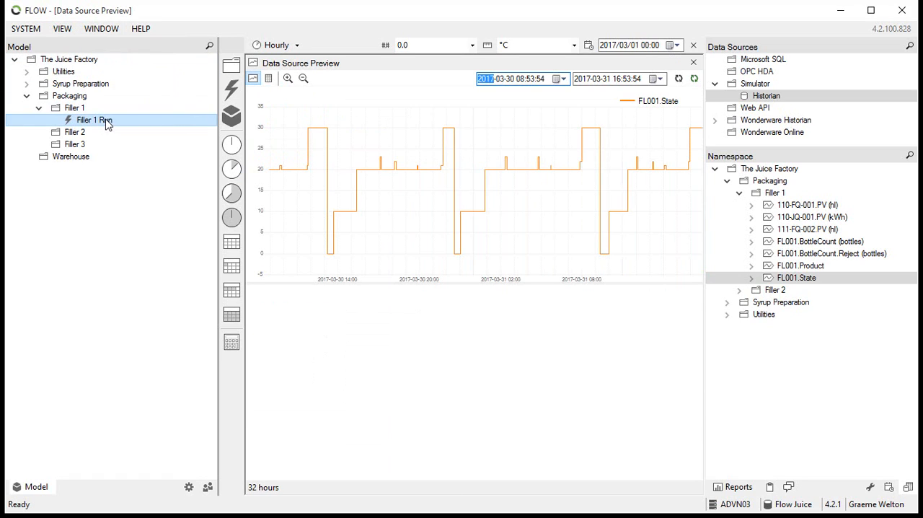
pyautogui.moveTo(108, 123); pyautogui.dragTo(393, 339)
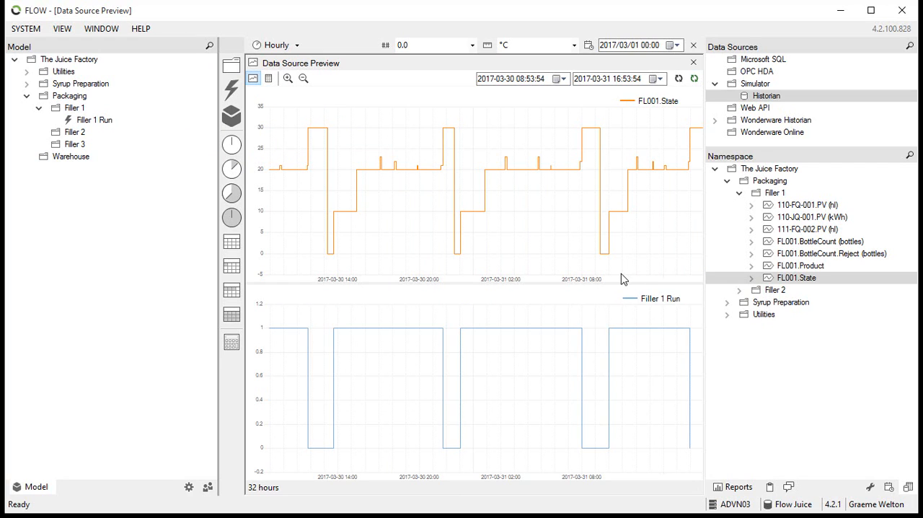
# Plot FL001.Product in the same chart as Filler 1 Run to compare product codes with the run periods
pyautogui.moveTo(791, 271); pyautogui.dragTo(791, 271)
pyautogui.click(791, 271)
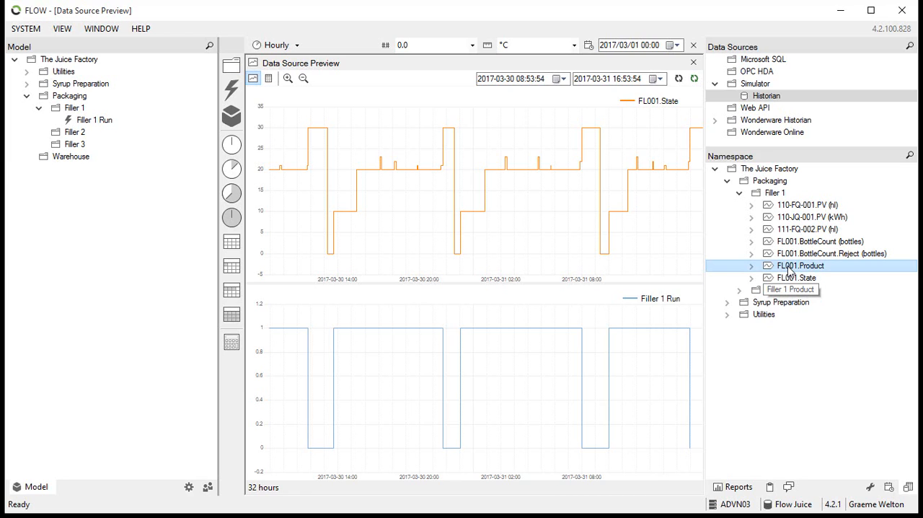
pyautogui.moveTo(790, 271); pyautogui.dragTo(512, 370)
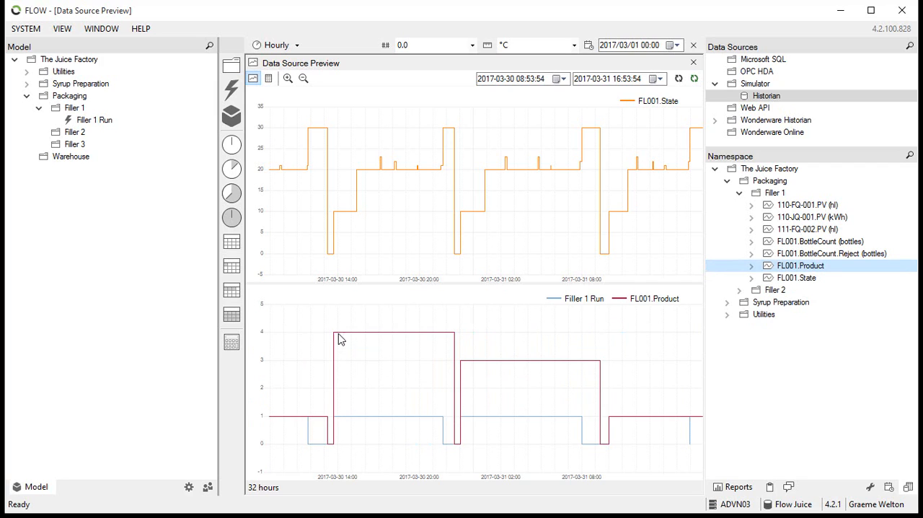
pyautogui.moveTo(472, 364)
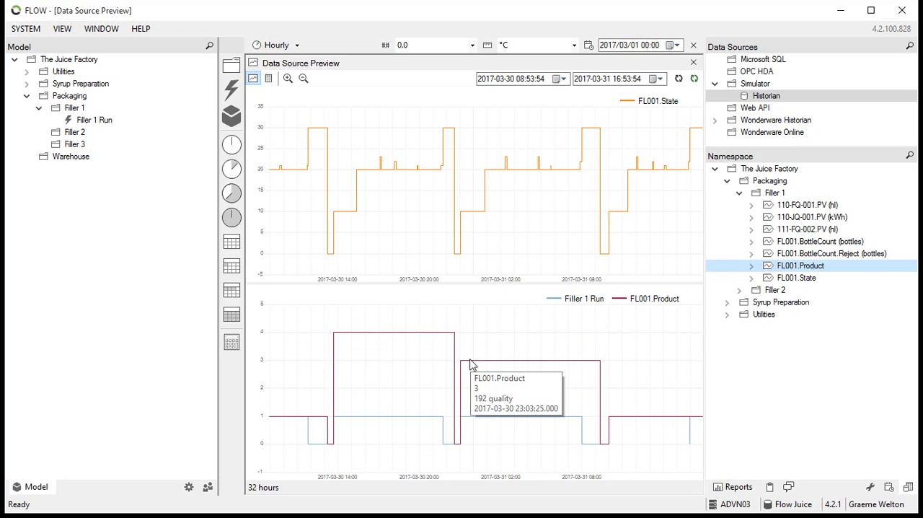
# Undeploy the Filler 1 Run event and add a new attribute named Product to it
pyautogui.doubleClick(103, 124)
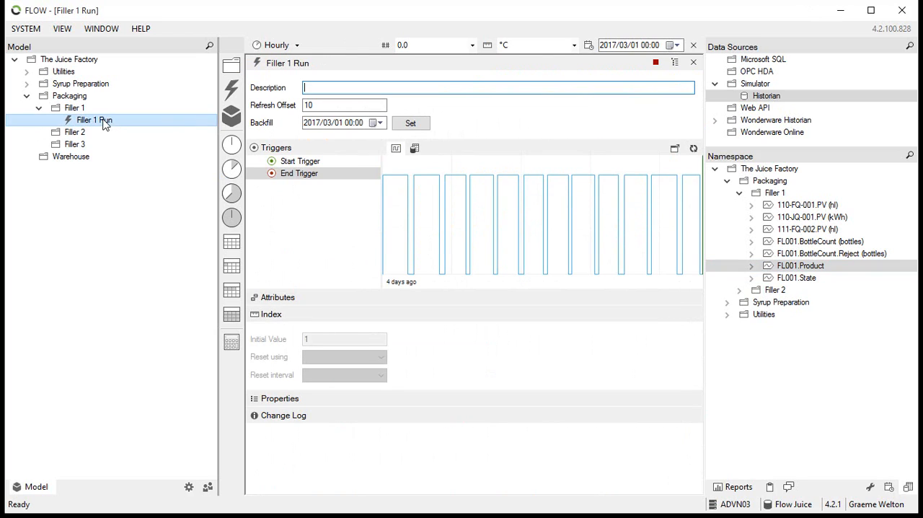
pyautogui.click(280, 301)
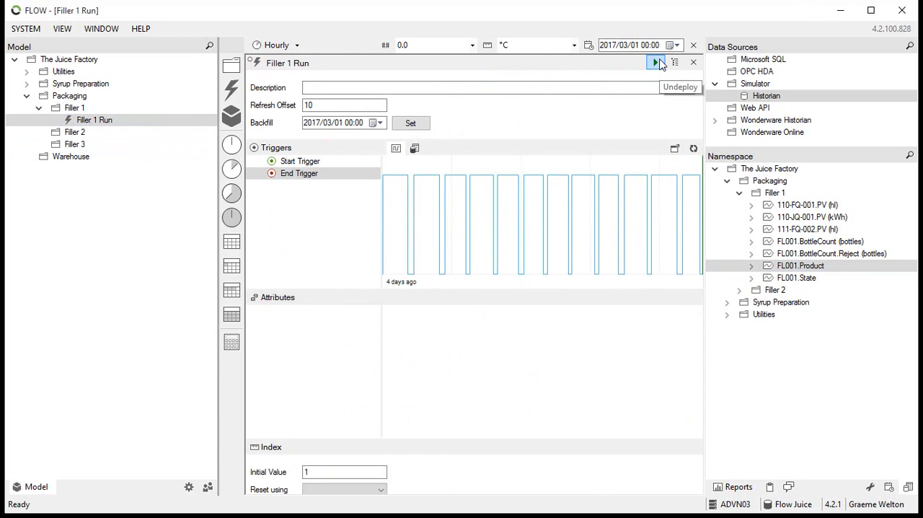
pyautogui.rightClick(281, 326)
pyautogui.moveTo(317, 331)
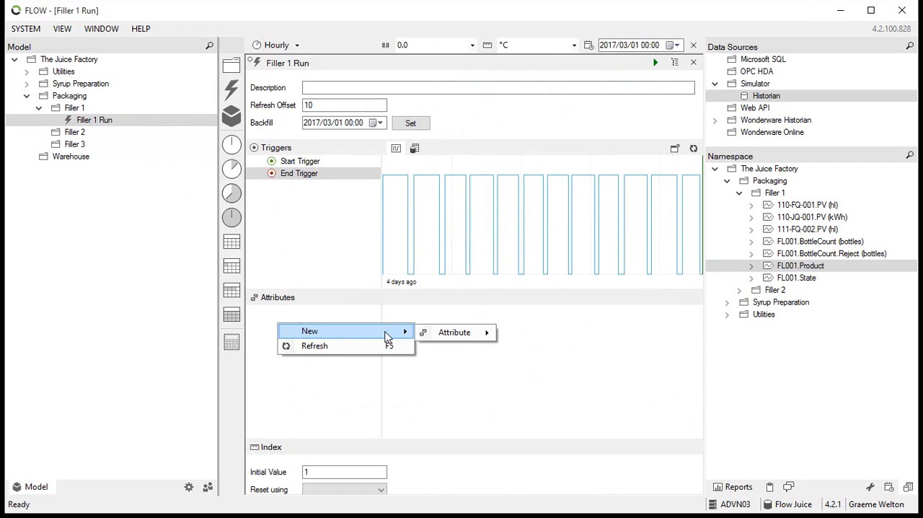
pyautogui.moveTo(441, 333)
pyautogui.click(532, 335)
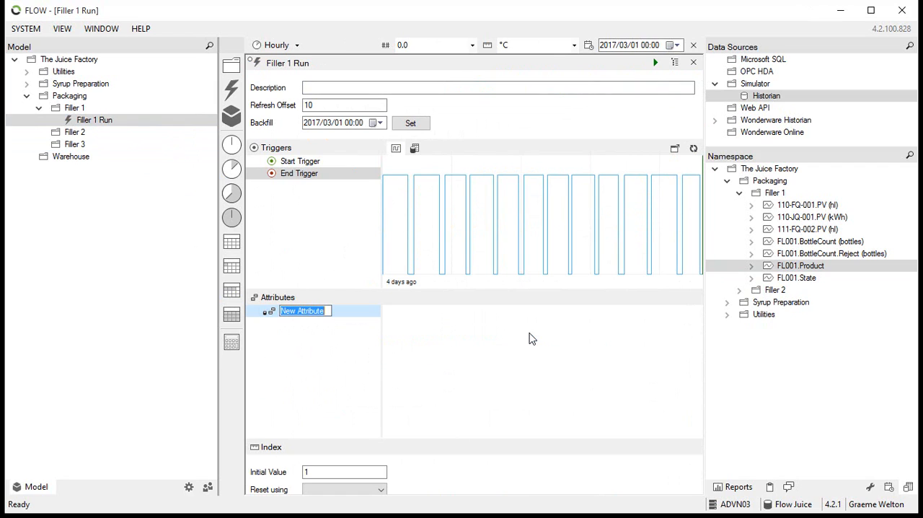
pyautogui.write('Product')
pyautogui.press('Return')
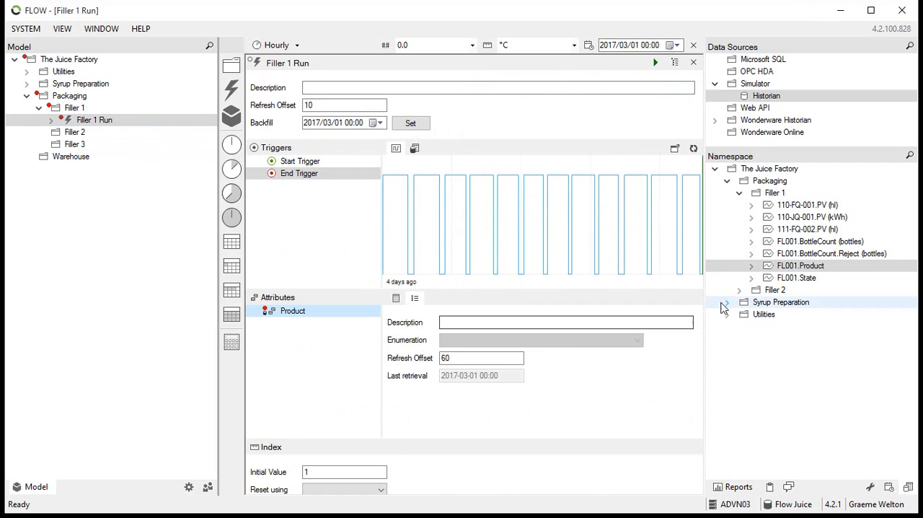
# Source the Product attribute from the FL001.Product tag and redeploy the event with a backfill from 2017/03/01 00:00
pyautogui.moveTo(799, 266); pyautogui.dragTo(291, 317)
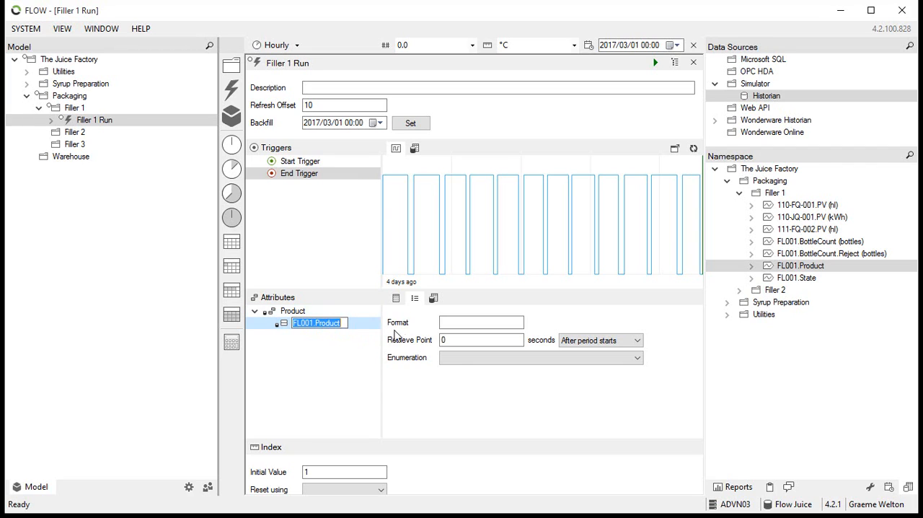
pyautogui.click(655, 62)
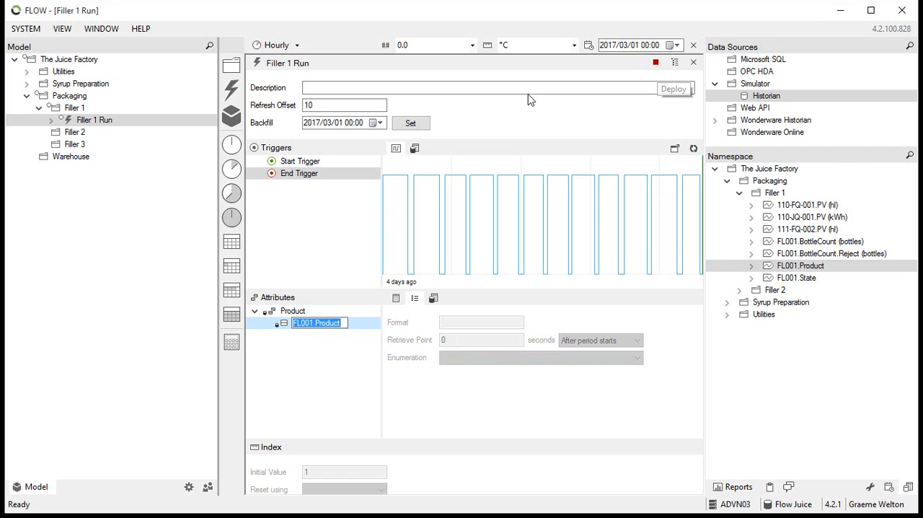
pyautogui.click(410, 123)
# Display the Product attribute's values per event period and refresh both the values table and the trigger chart
pyautogui.click(396, 298)
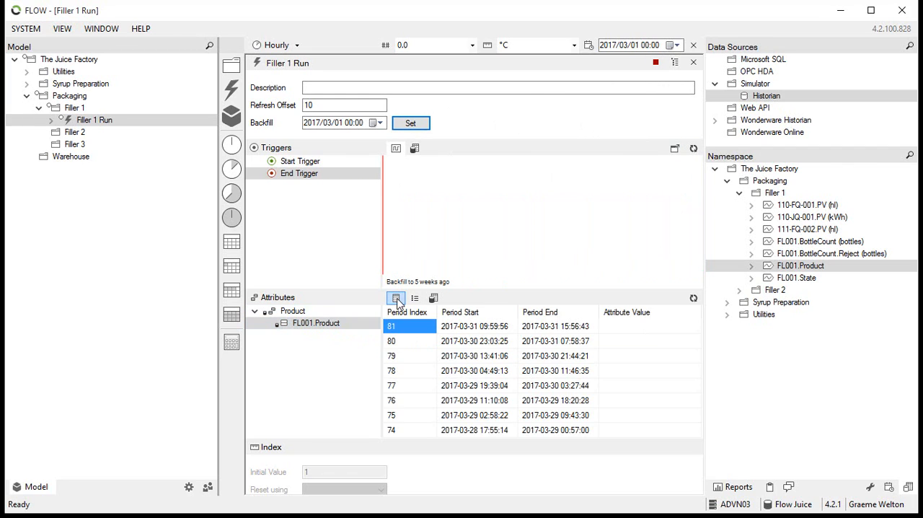
pyautogui.click(693, 298)
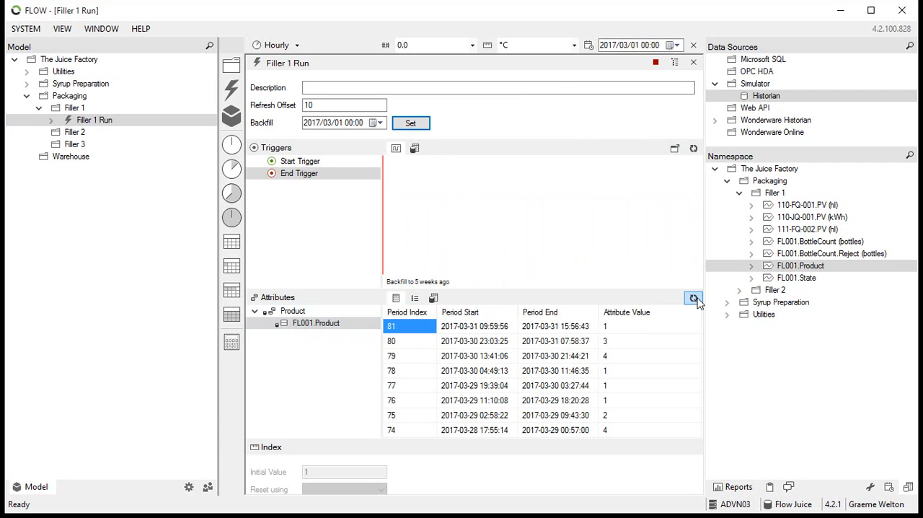
pyautogui.click(693, 149)
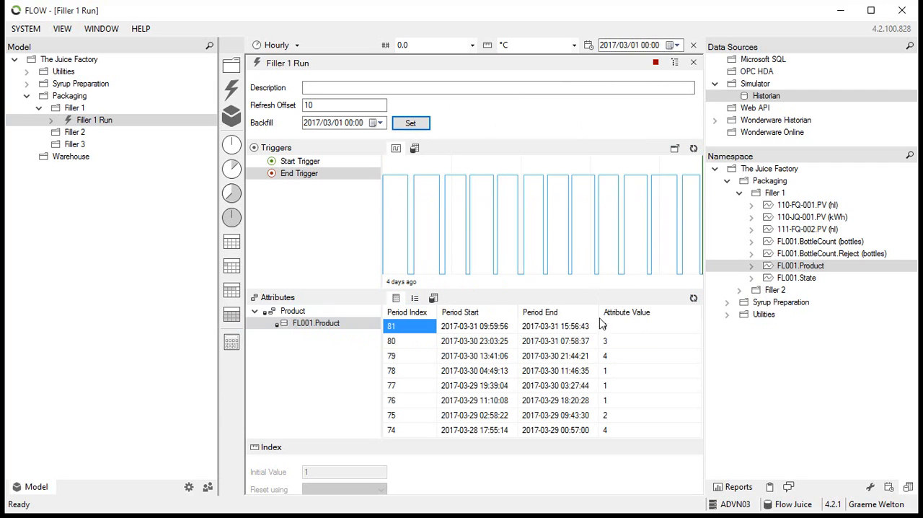
pyautogui.click(466, 329)
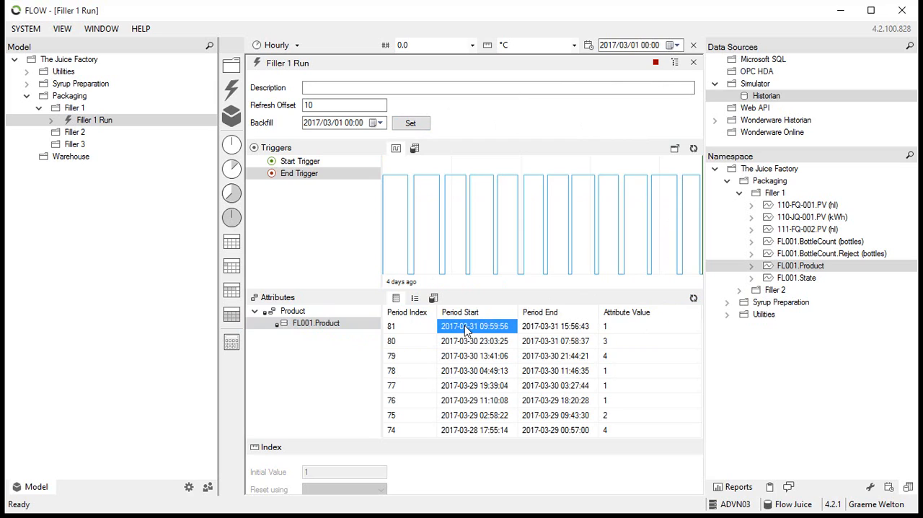
# Examine the newest period's end time and attribute value, and review the ordinals in the Product enumeration
pyautogui.click(535, 336)
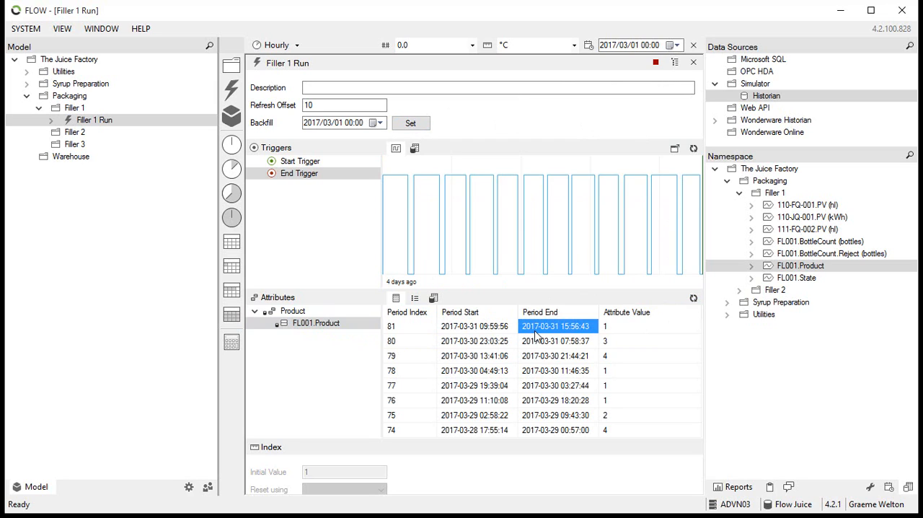
pyautogui.click(620, 331)
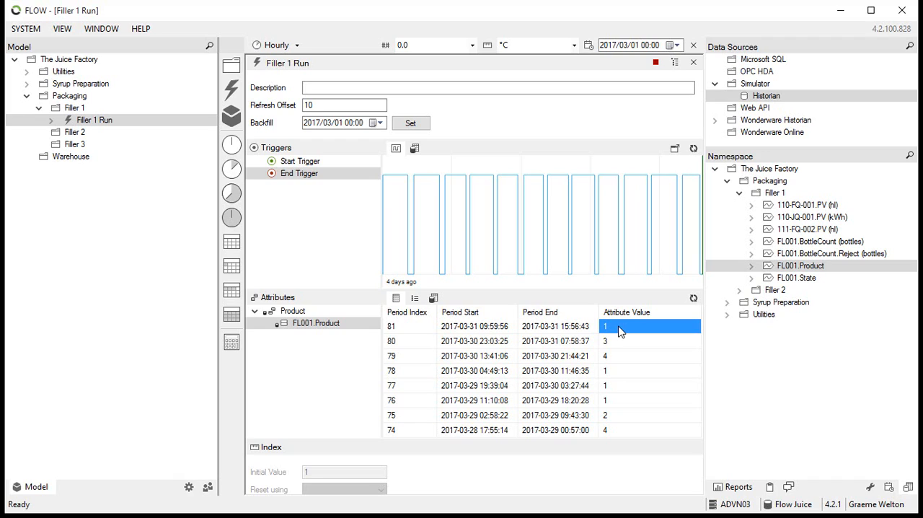
pyautogui.click(869, 487)
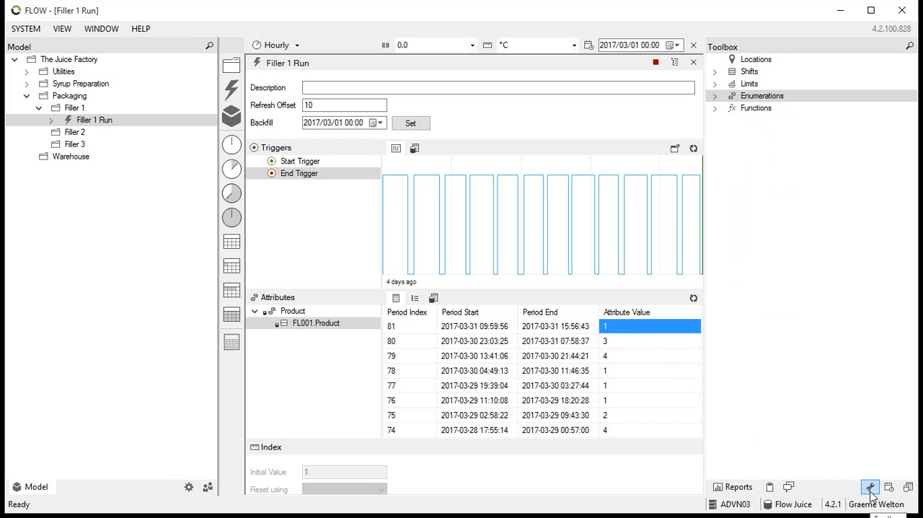
pyautogui.click(714, 96)
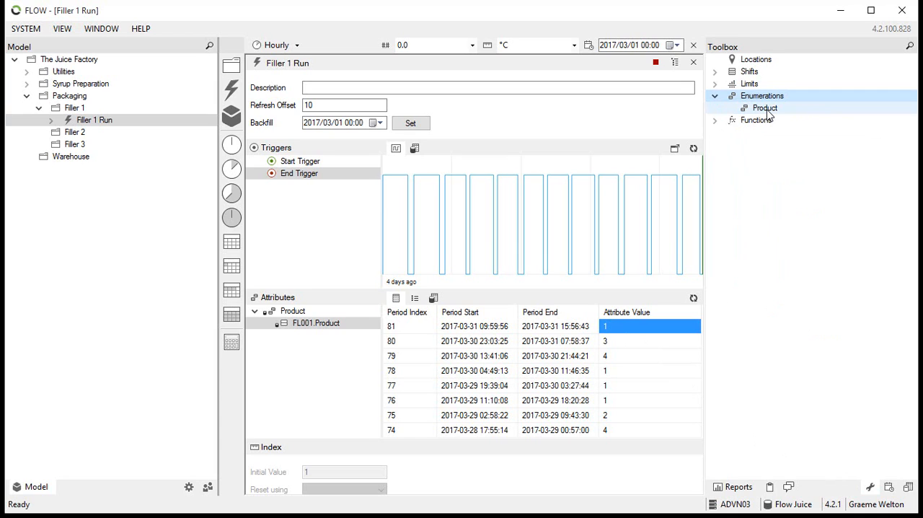
pyautogui.doubleClick(767, 112)
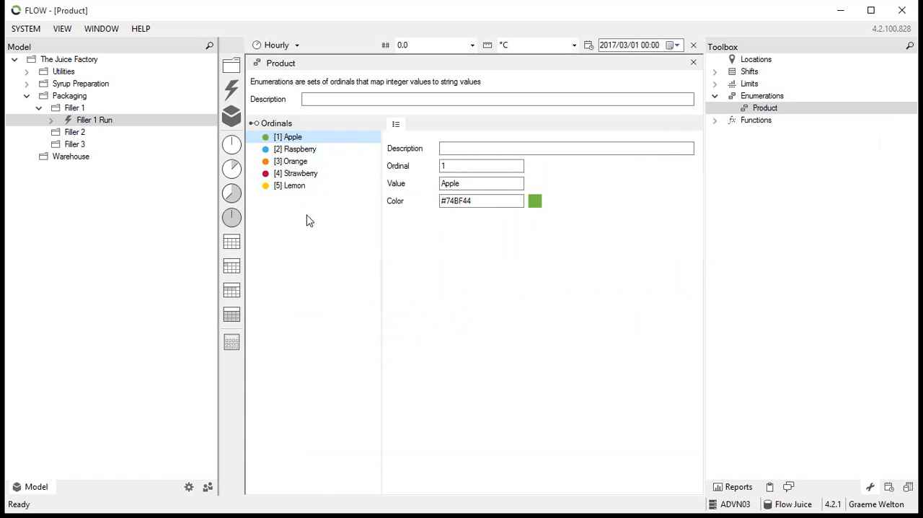
pyautogui.click(693, 63)
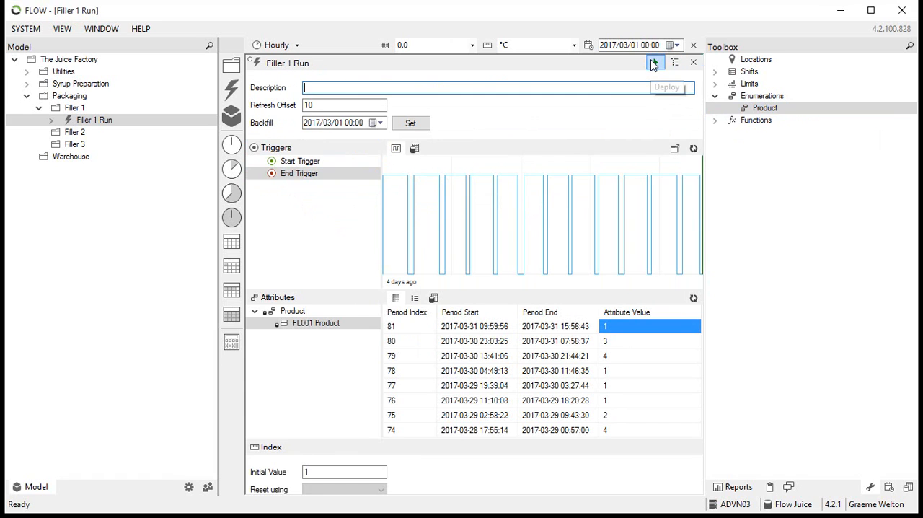
# Undeploy the Filler 1 Run event and assign the Product enumeration to its FL001.Product attribute source
pyautogui.click(414, 298)
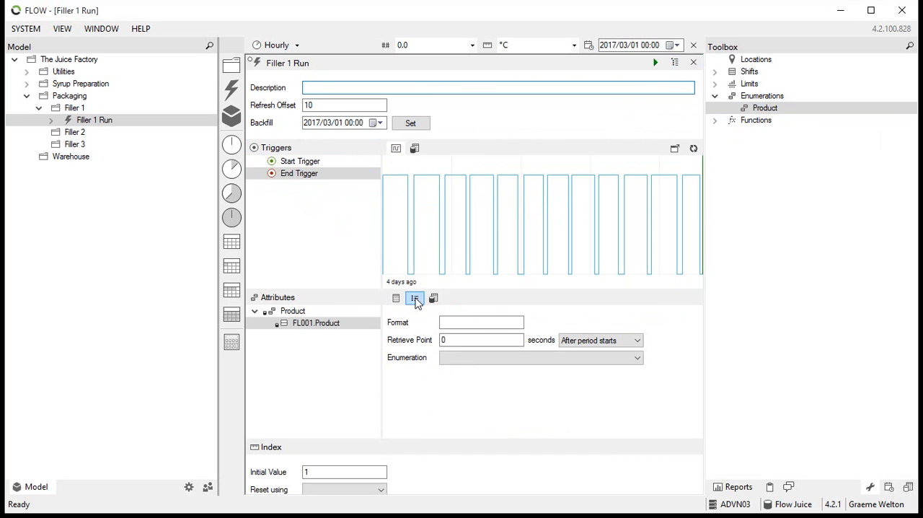
pyautogui.click(450, 360)
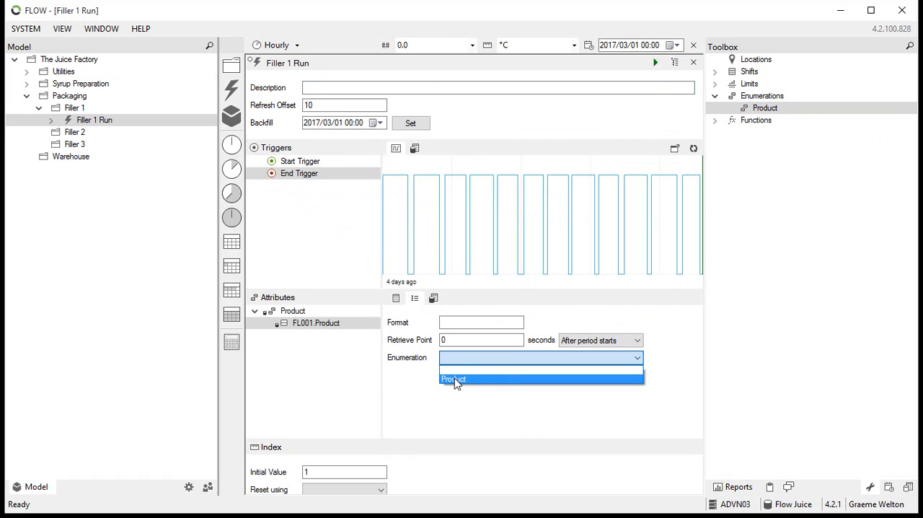
pyautogui.click(455, 380)
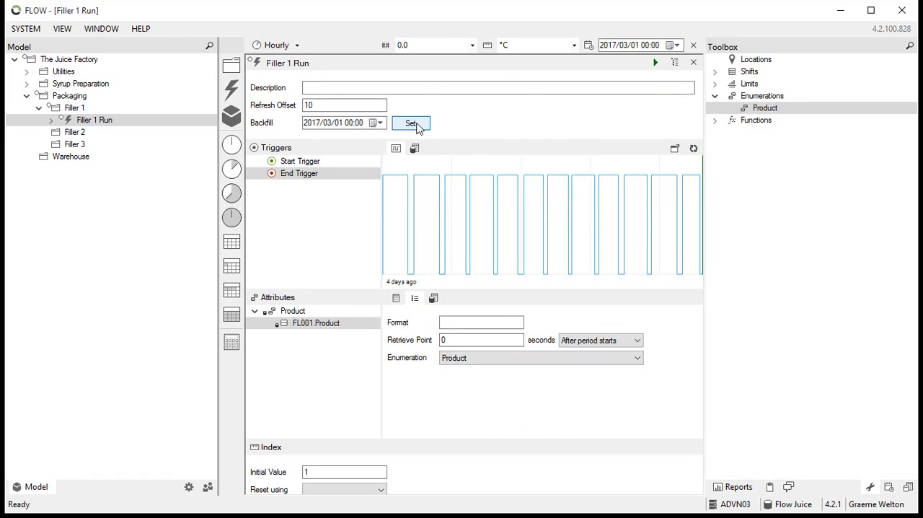
# Redeploy the event with a backfill from 2017/03/01 00:00 and refresh the Product attribute's values per period
pyautogui.click(411, 123)
pyautogui.click(655, 63)
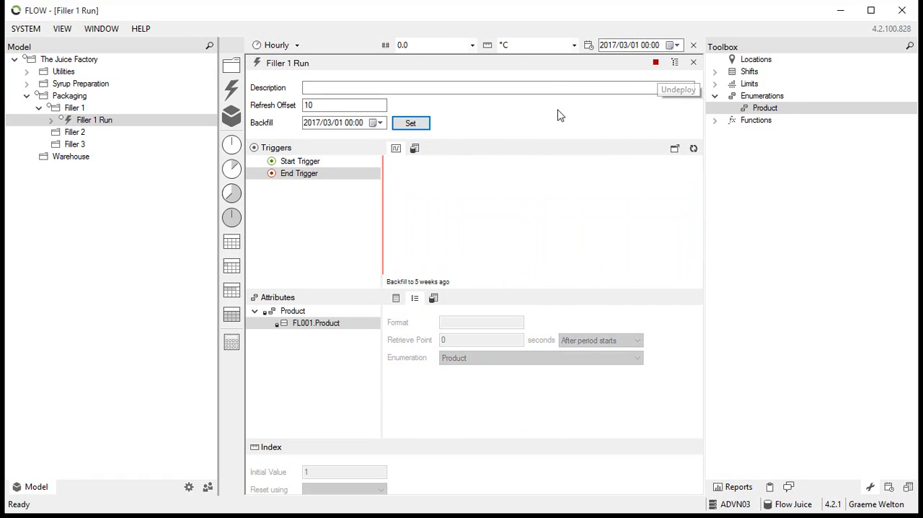
pyautogui.click(396, 297)
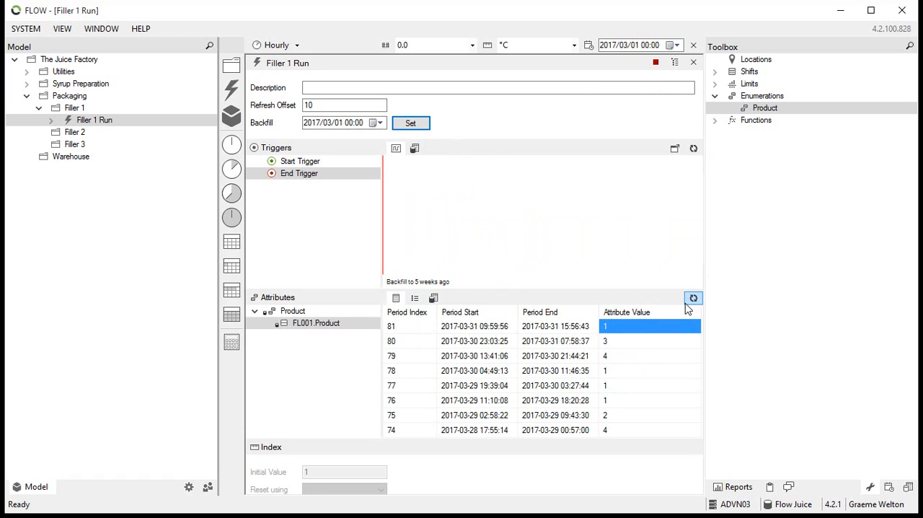
pyautogui.click(692, 300)
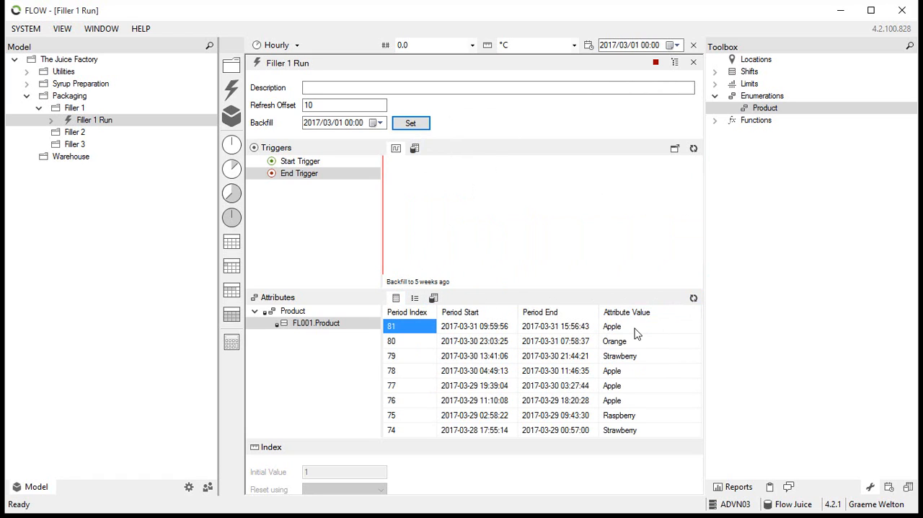